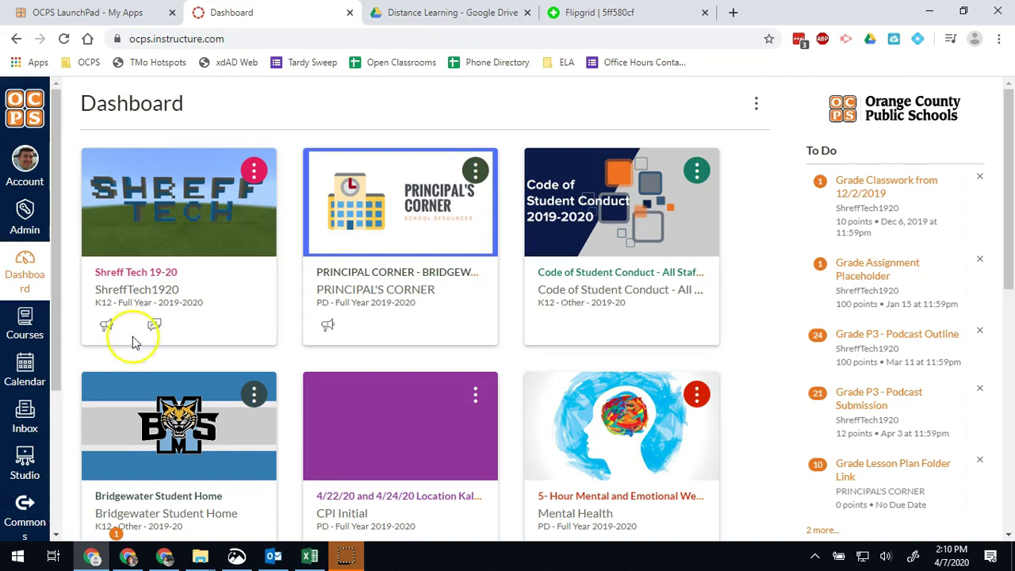
Step: Open the Students view of New Analytics for the Shreff Tech 19-20 course
left_click(148, 281)
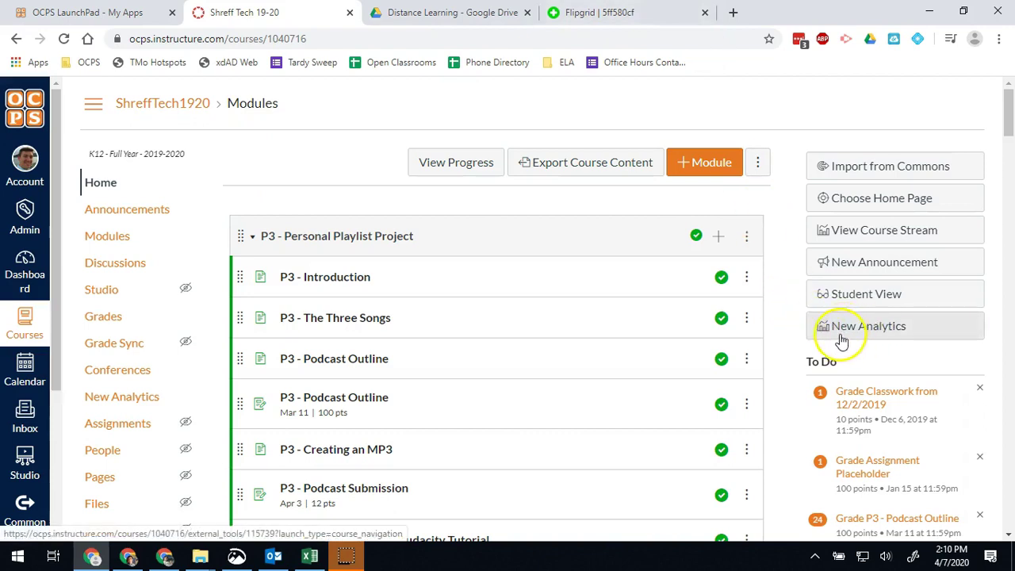
left_click(841, 340)
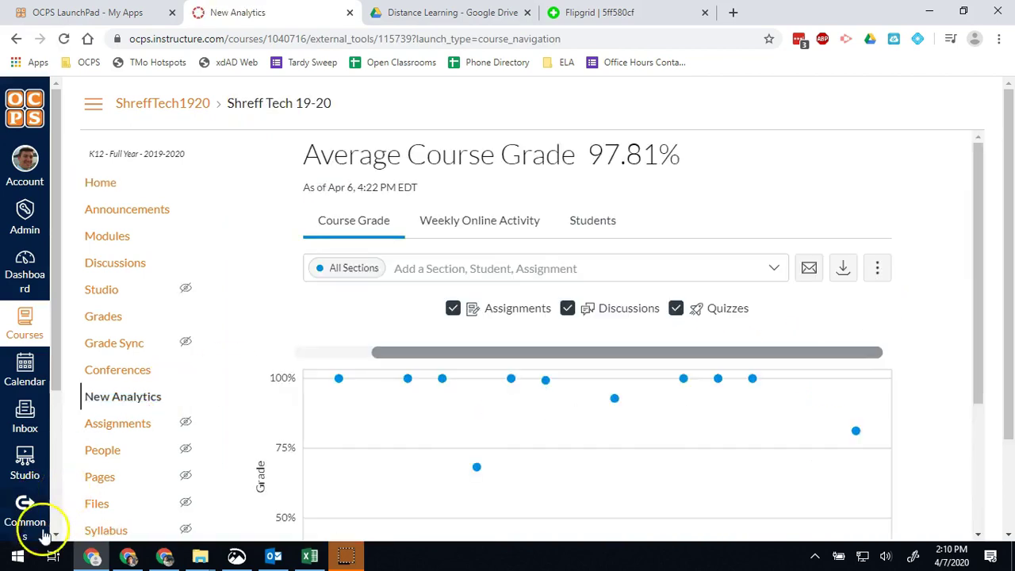
left_click(603, 222)
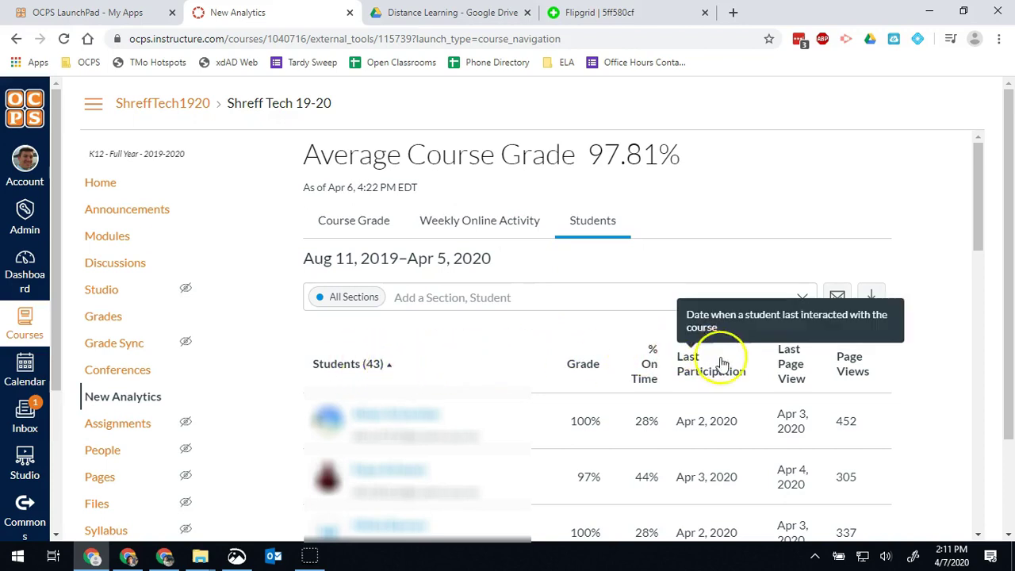
Step: Sort the student analytics table by last page view, oldest date first
mouse_move(790, 377)
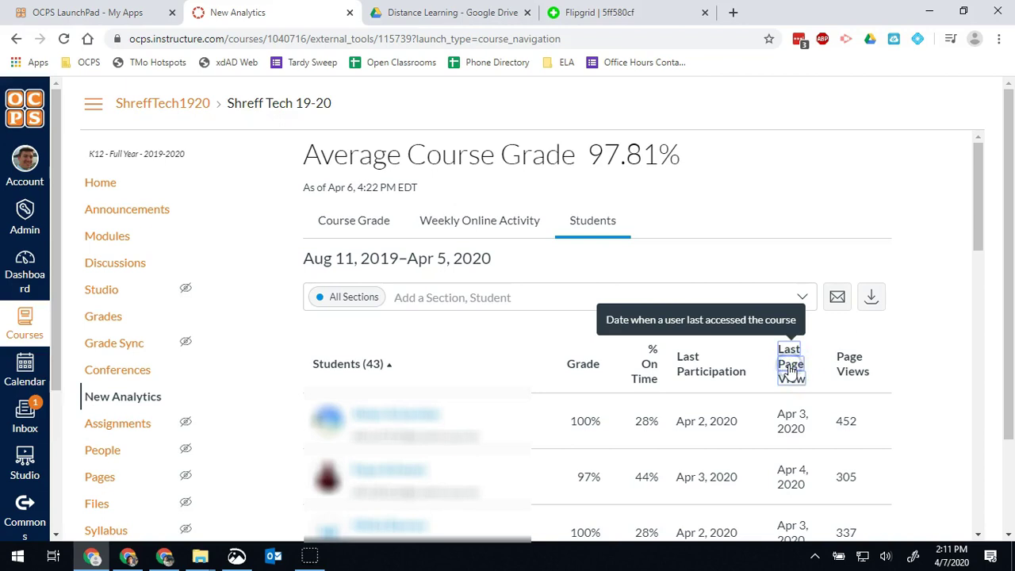
left_click(790, 370)
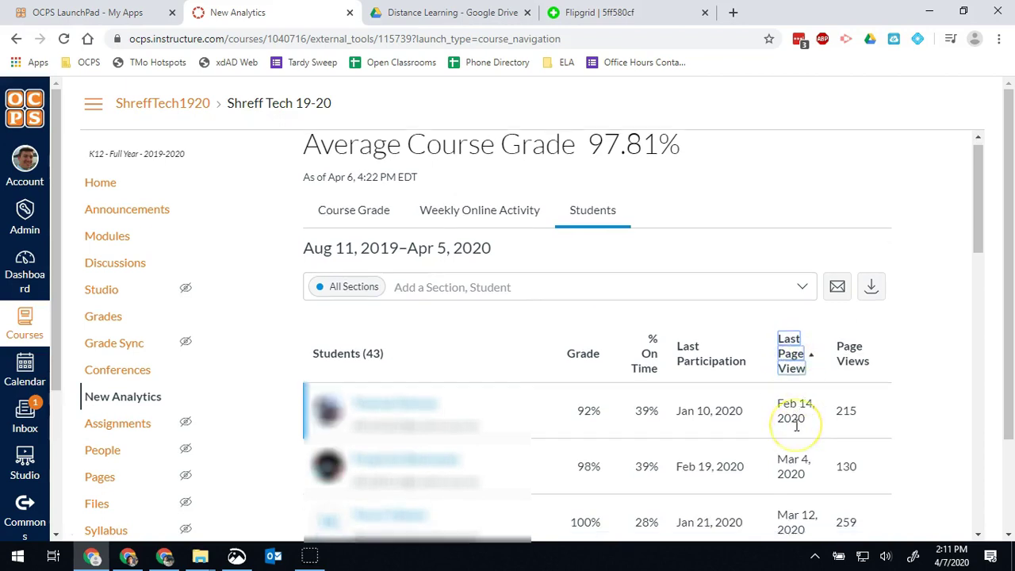
Step: Examine the last page view and last participation dates throughout the first page of students
scroll(791, 407, "down", 1)
scroll(796, 425, "down", 3)
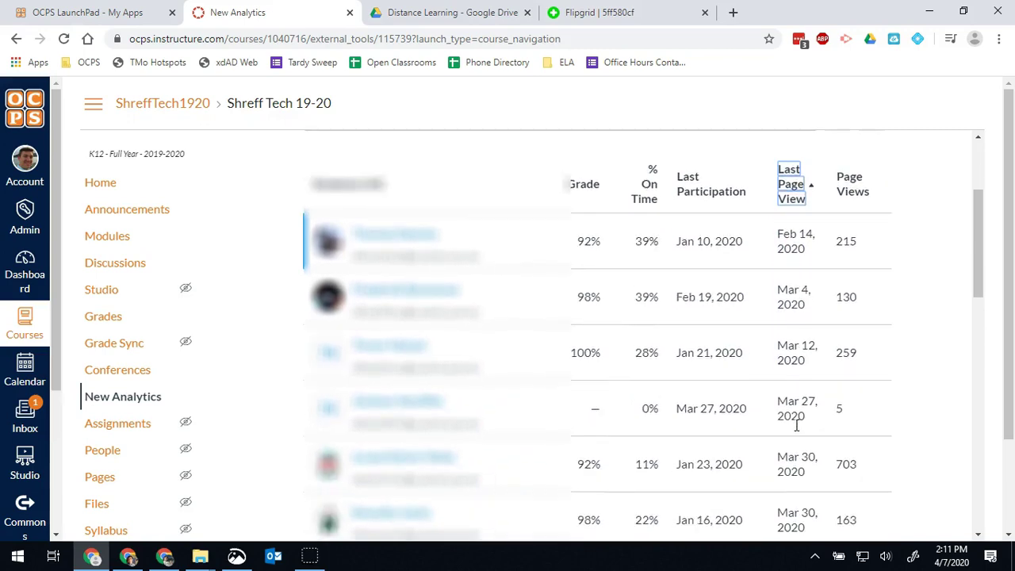
scroll(796, 426, "down", 1)
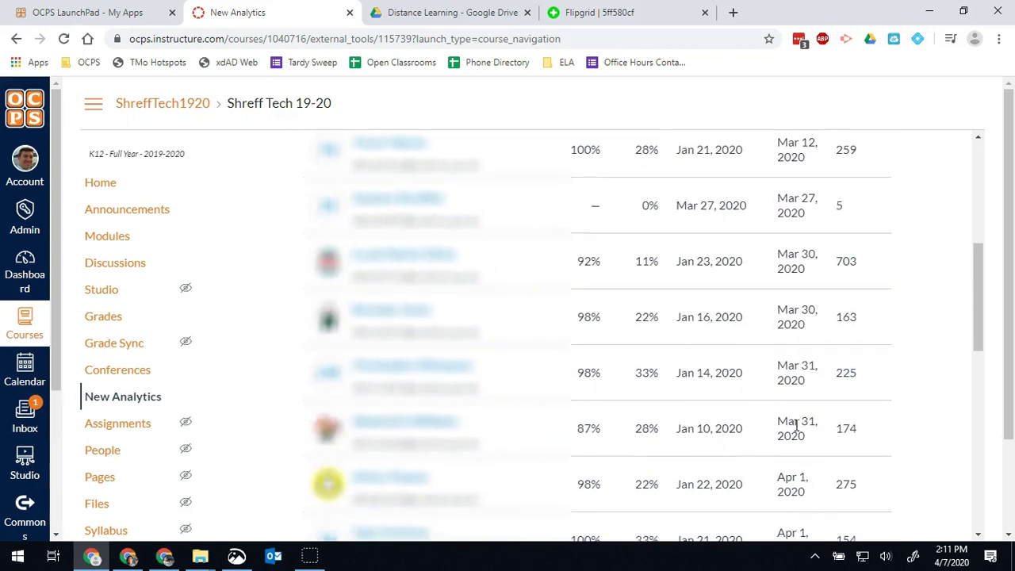
scroll(796, 425, "up", 1)
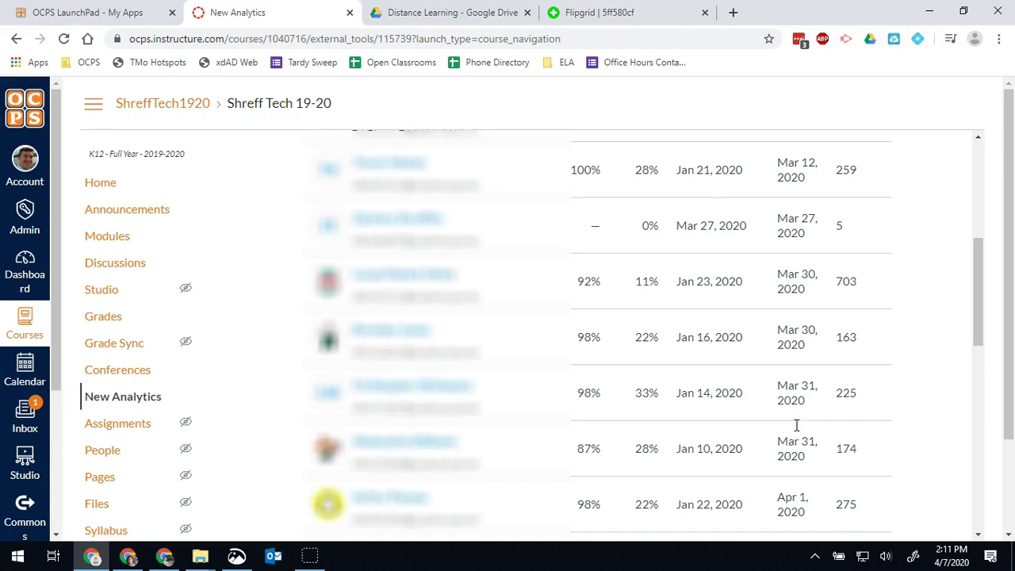
scroll(796, 426, "up", 3)
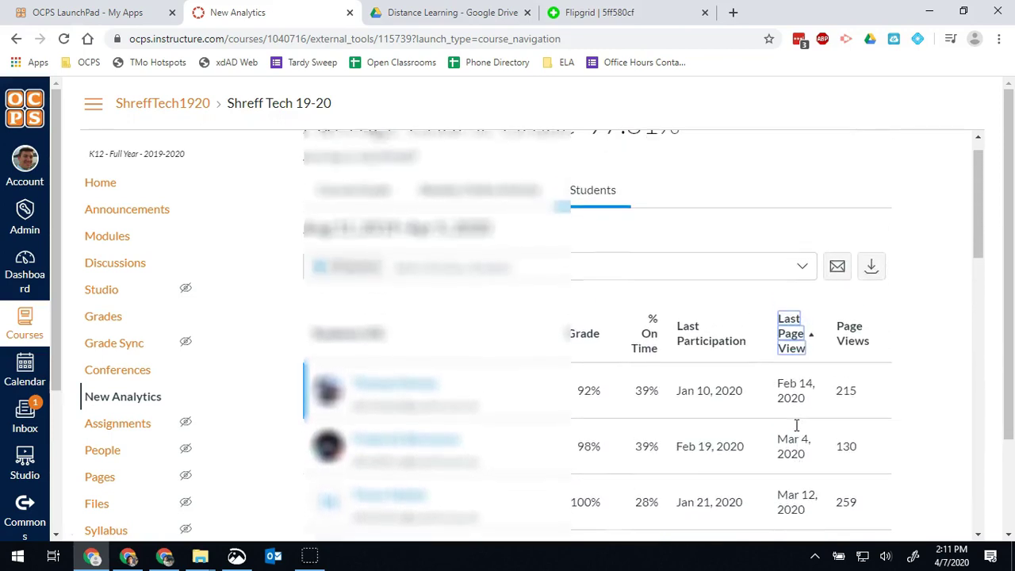
scroll(796, 426, "down", 1)
scroll(797, 426, "up", 2)
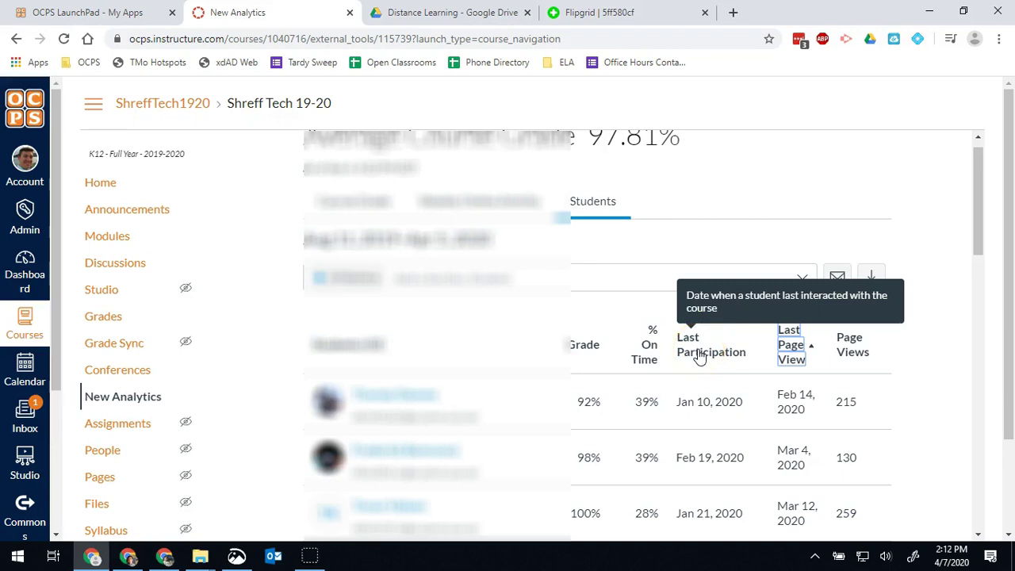
scroll(700, 357, "down", 1)
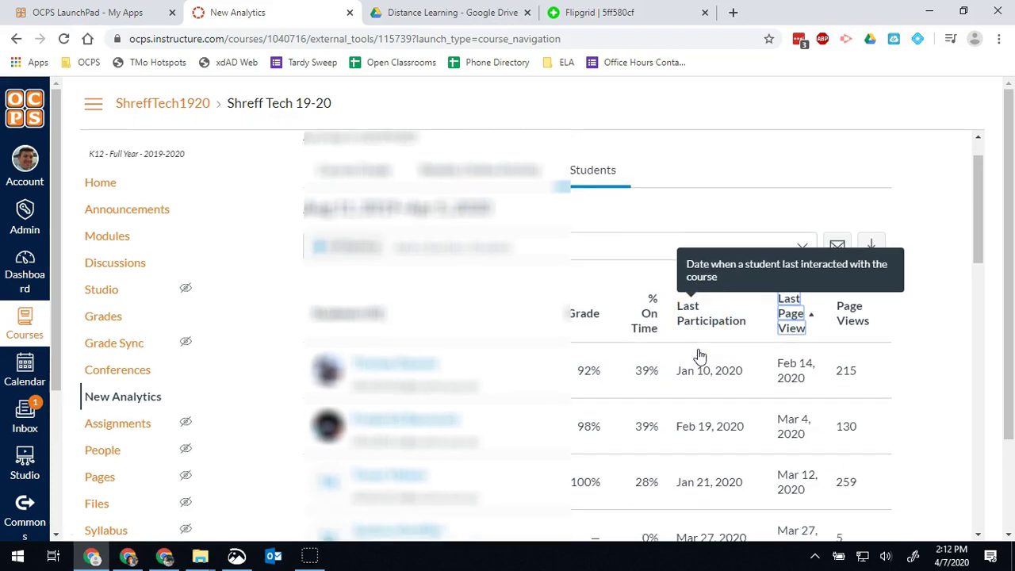
scroll(697, 353, "up", 1)
left_click(686, 337)
scroll(777, 455, "up", 1)
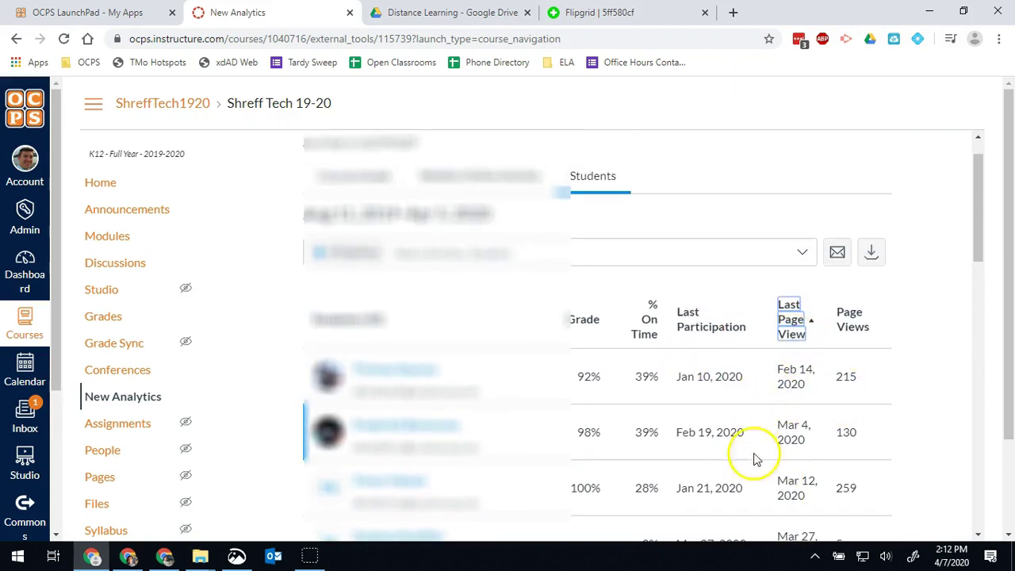
scroll(783, 482, "down", 3)
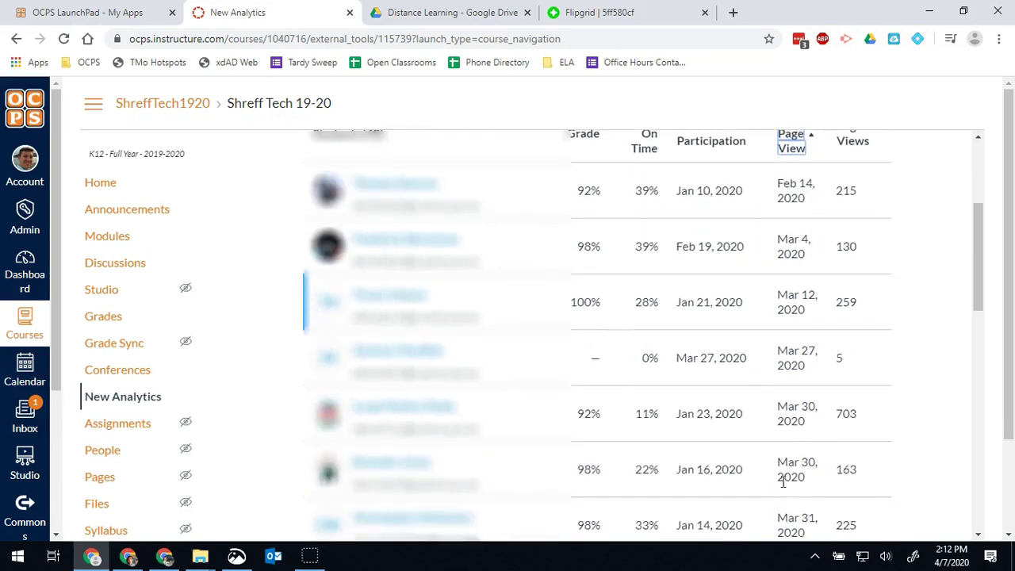
scroll(783, 481, "down", 2)
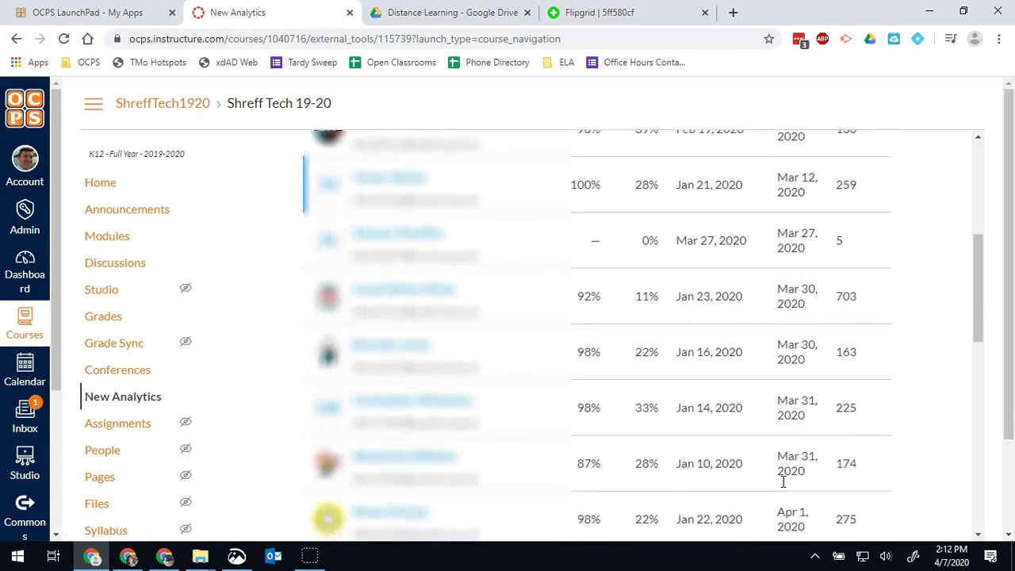
scroll(783, 481, "down", 5)
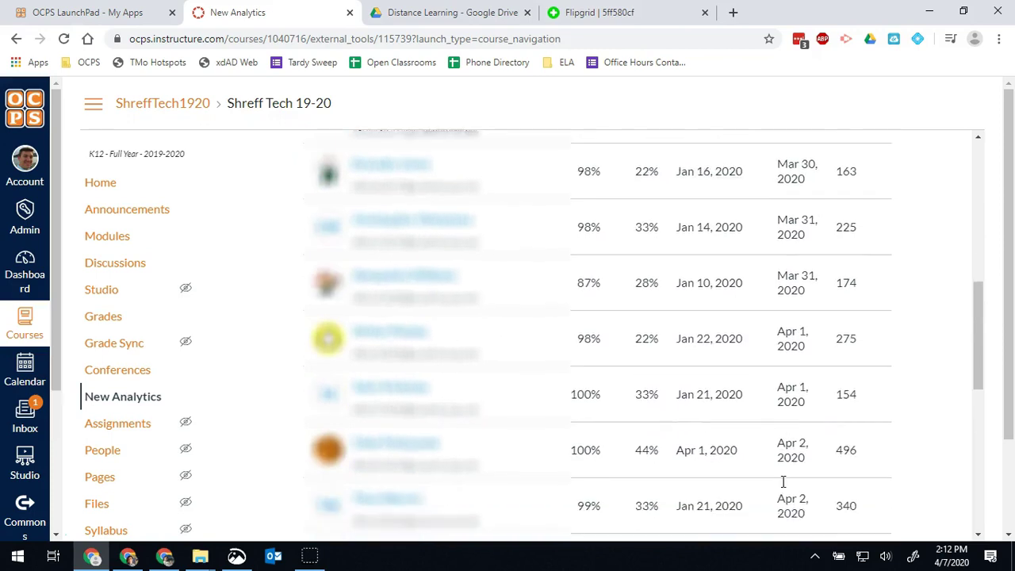
scroll(782, 481, "down", 2)
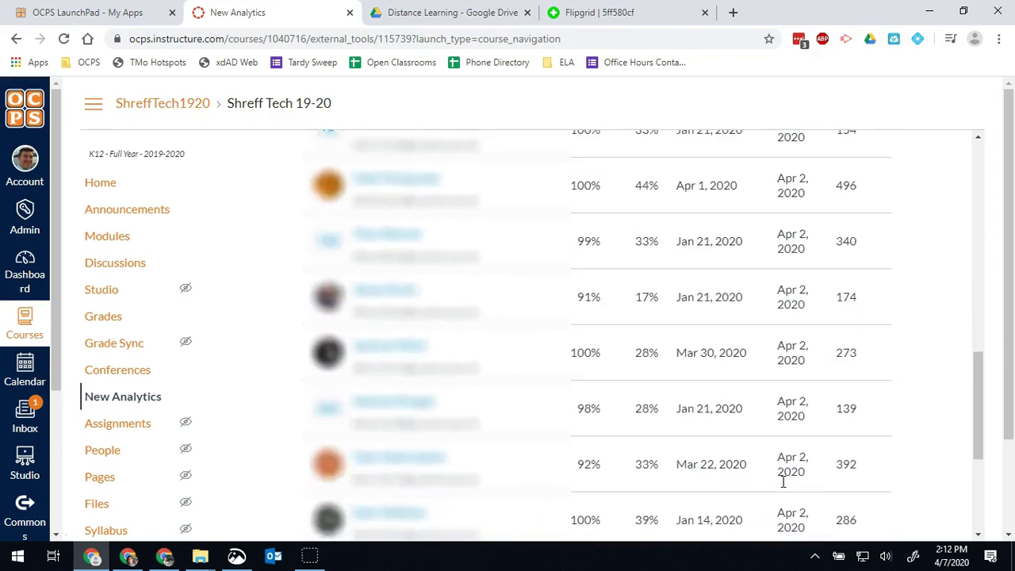
scroll(782, 481, "down", 2)
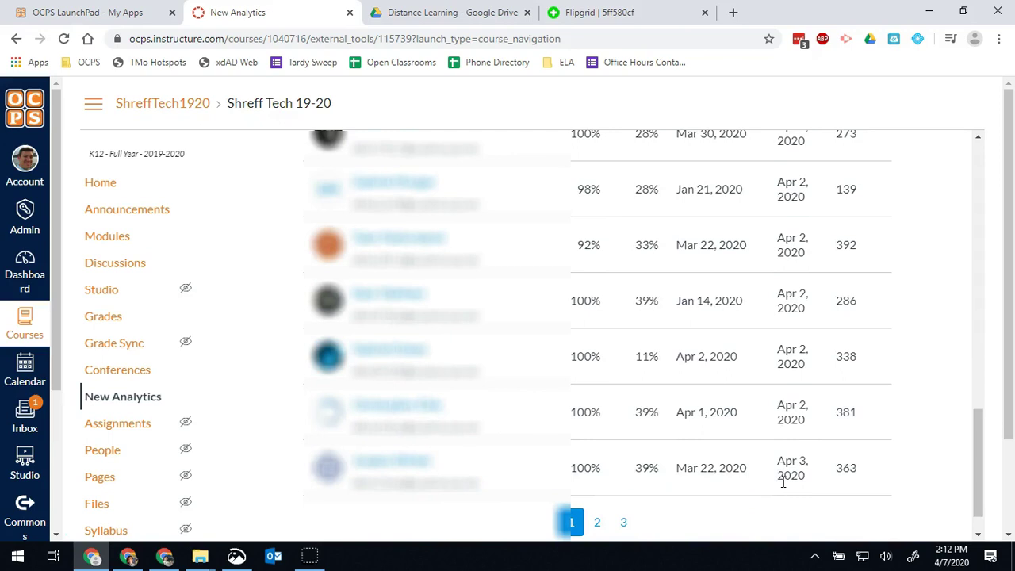
scroll(783, 481, "up", 10)
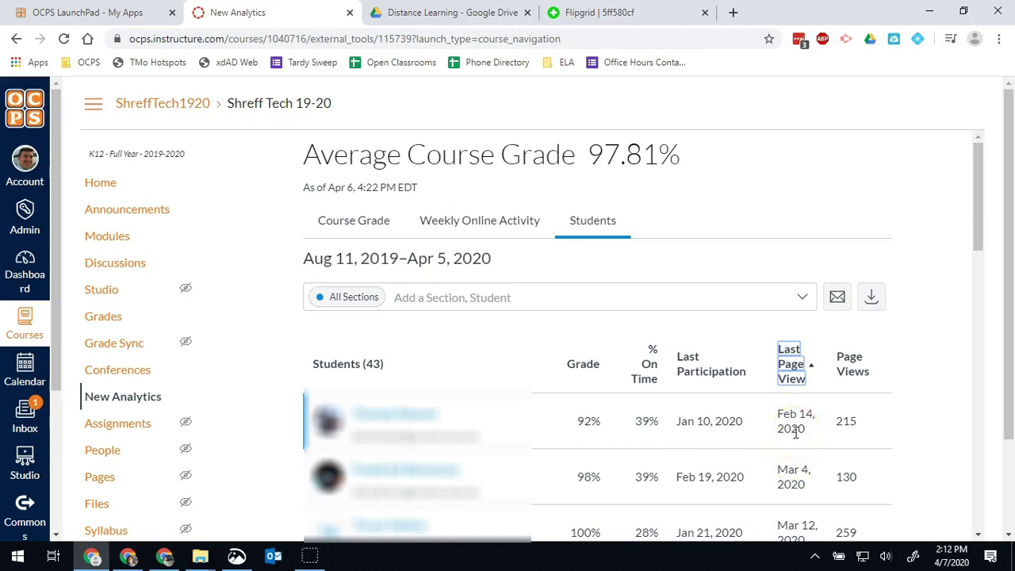
Step: Download the student analytics as a CSV archive and open students.csv from it in Excel
right_click(932, 323)
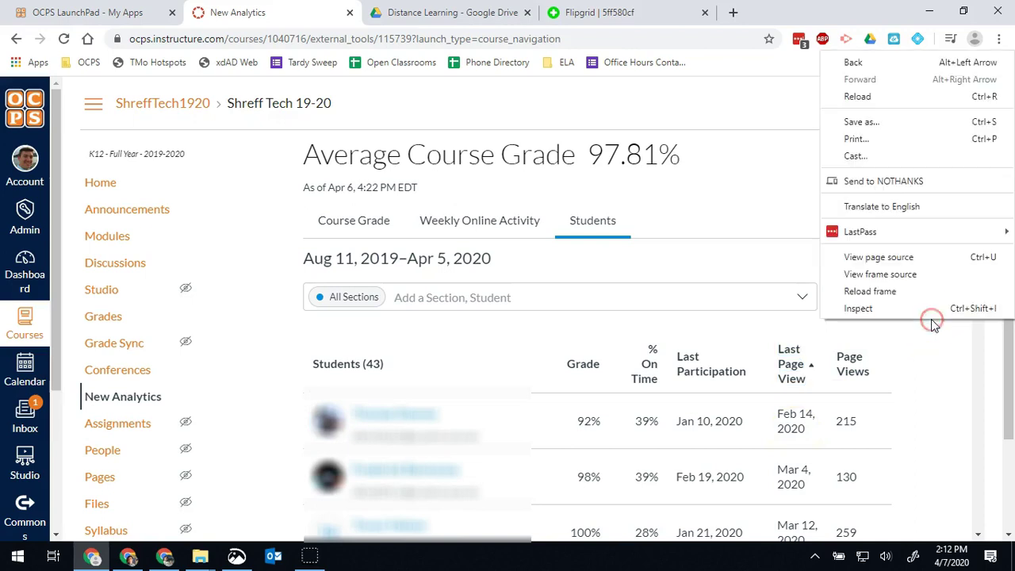
left_click(933, 321)
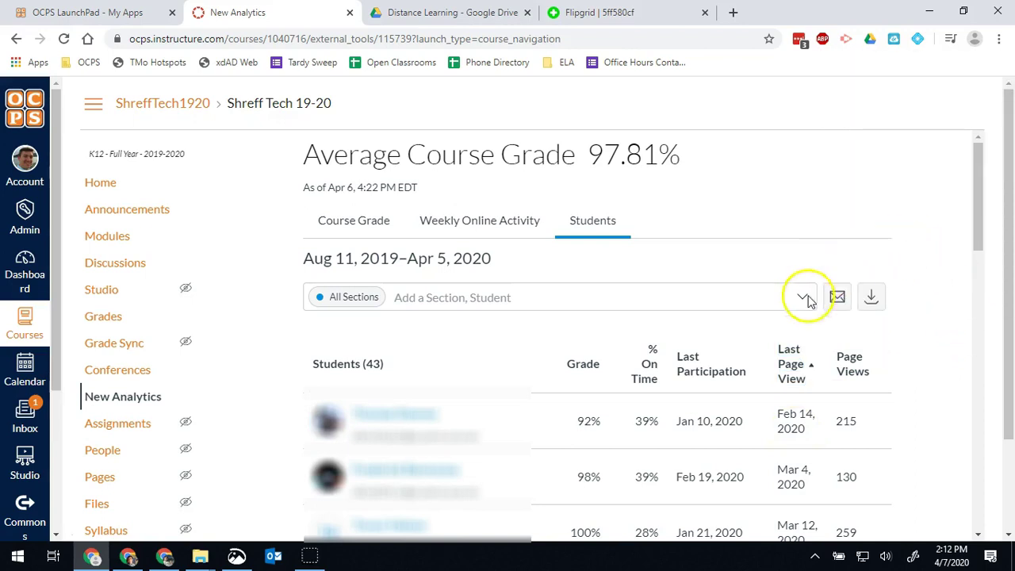
left_click(875, 302)
left_click(250, 125)
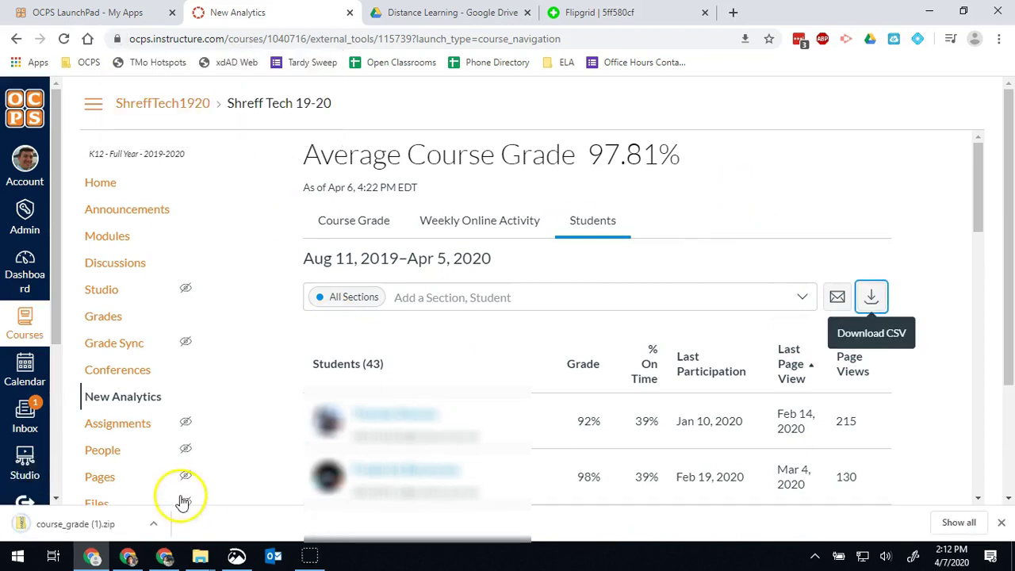
left_click(111, 522)
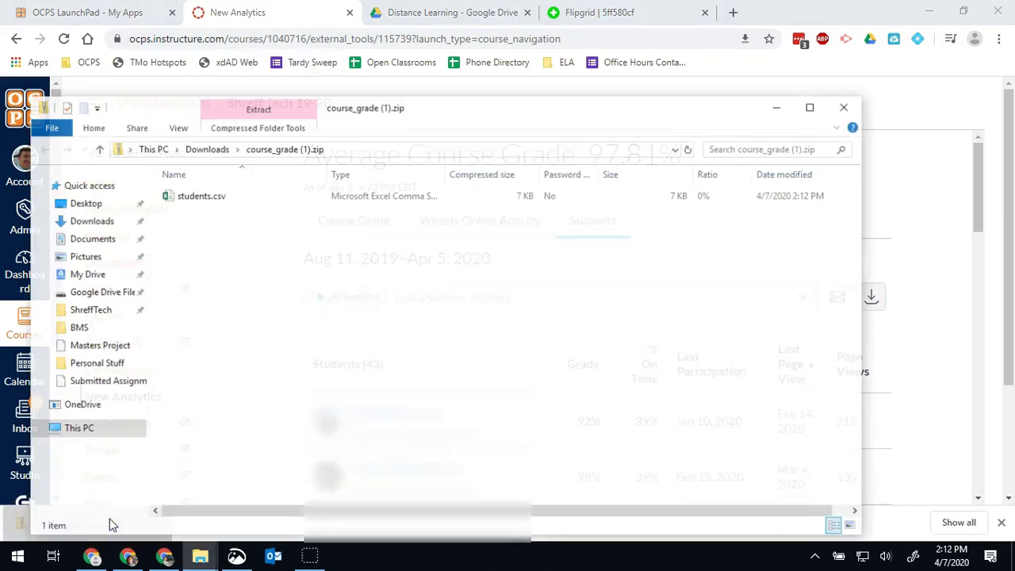
left_click(228, 200)
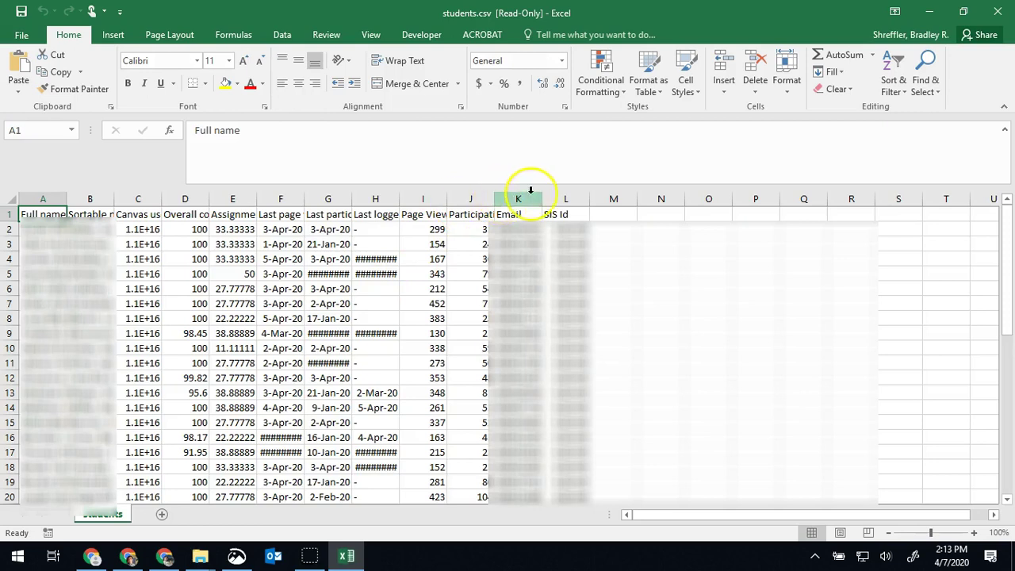
Step: Widen the Email, SIS Id and Last page view time columns to fit their contents
left_click_drag(541, 194, 814, 190)
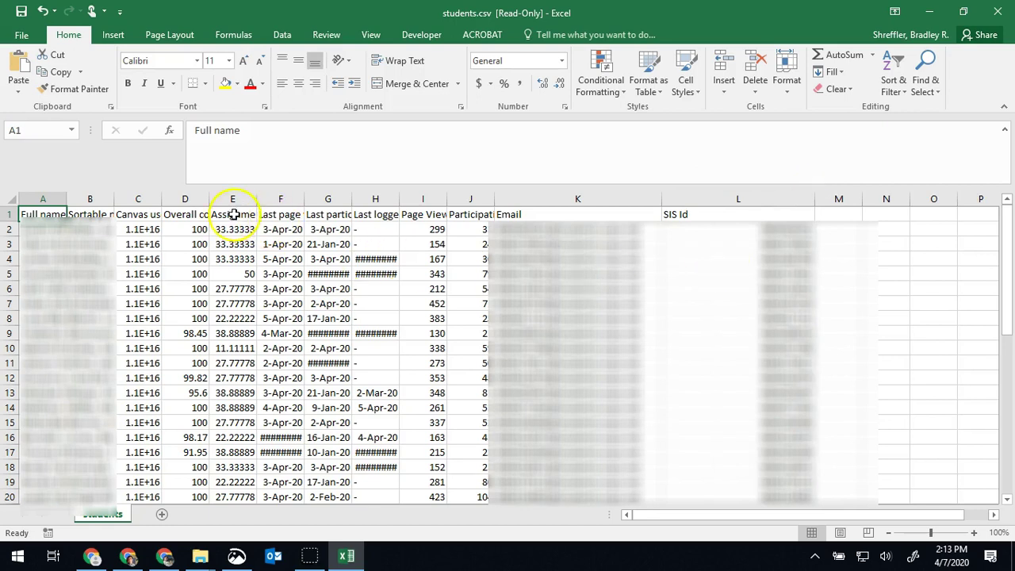
left_click_drag(302, 201, 360, 197)
Step: Inspect the student activity dates in the first rows of the sheet, starting from the Last page view time column
left_click(324, 230)
key("Down")
key("Right")
key("Right")
key("Down")
key("Left")
key("Left")
key("Down")
key("Up")
key("Up")
key("Up")
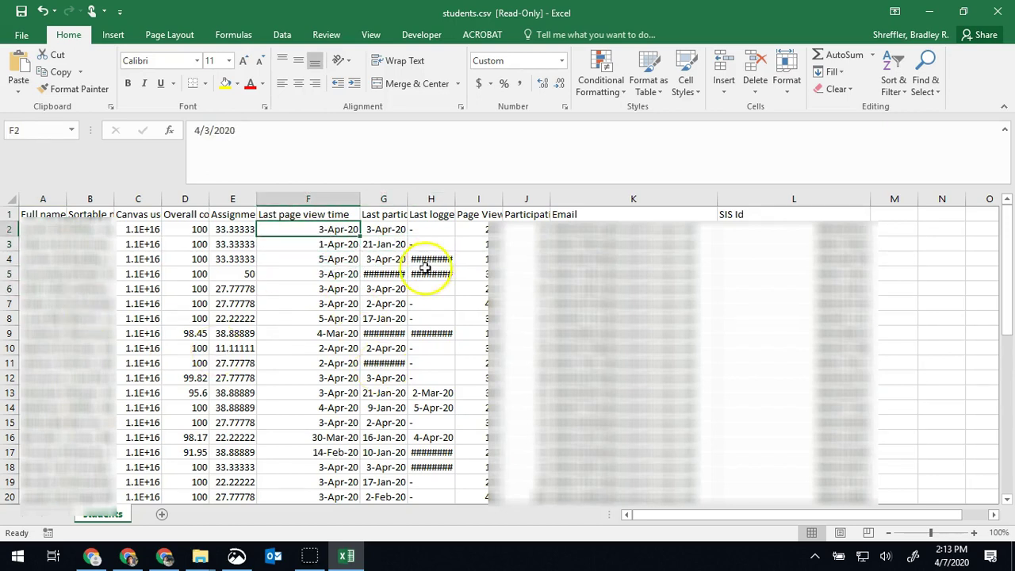
Step: Switch back to Canvas in Chrome, open the course's People page and filter the roster to the Student role
left_click(92, 555)
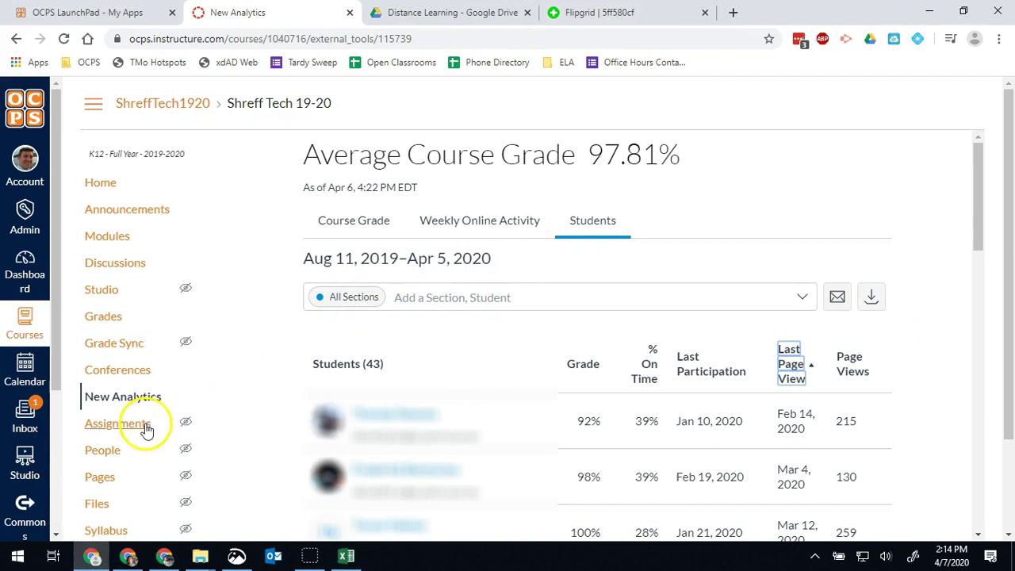
left_click(106, 458)
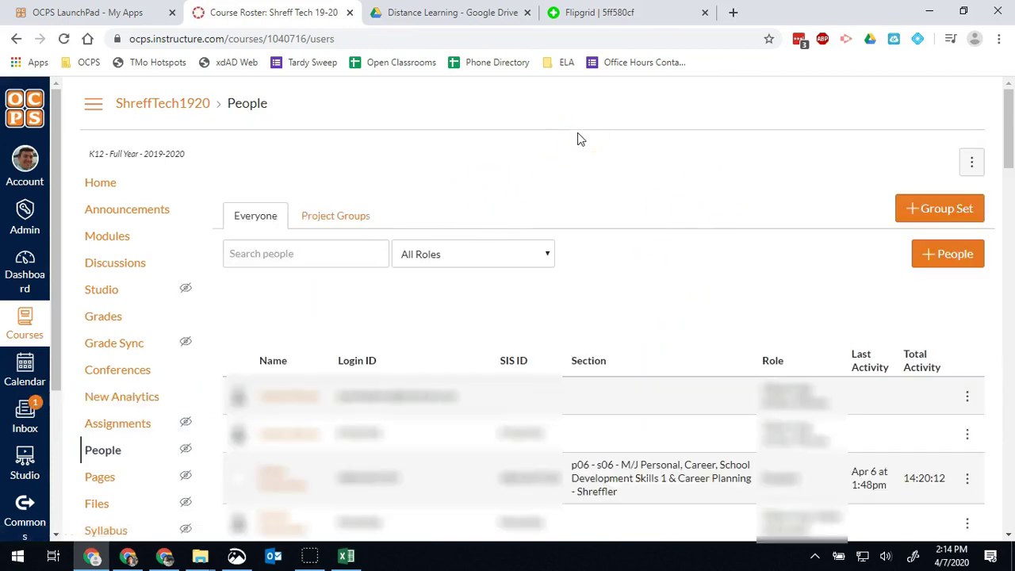
left_click(534, 256)
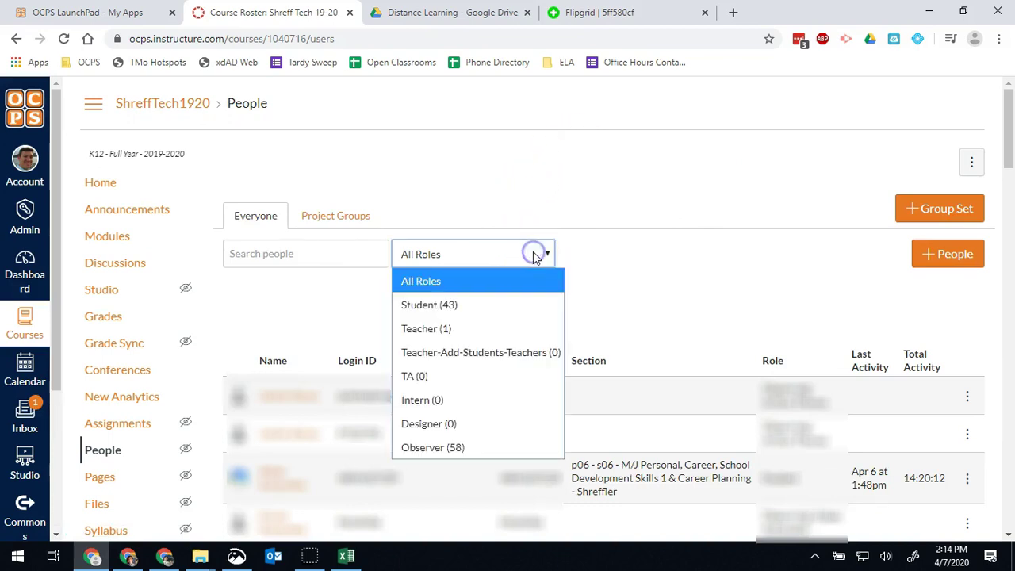
left_click(474, 311)
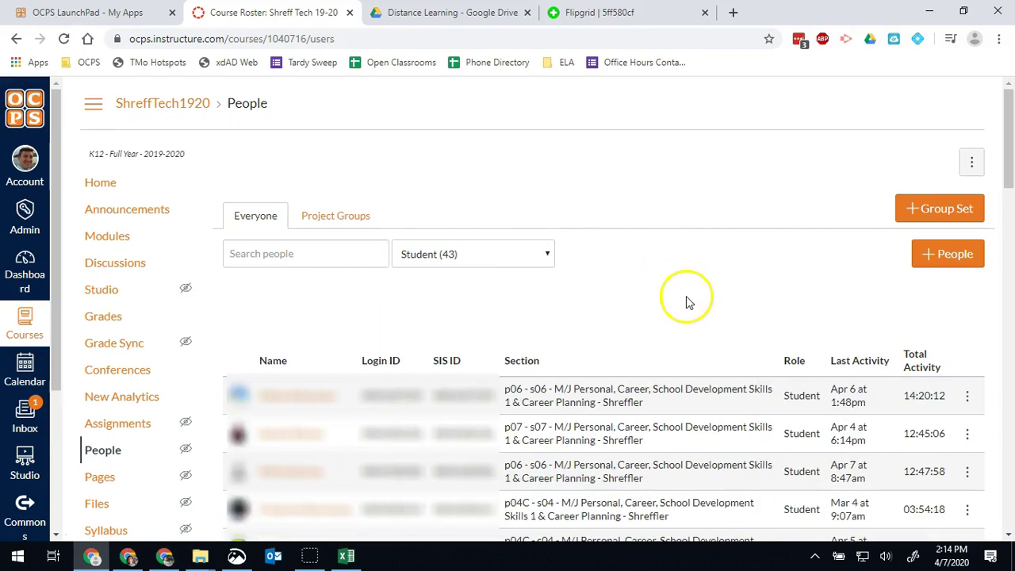
Step: Check the Last Activity column in the student roster
right_click(845, 363)
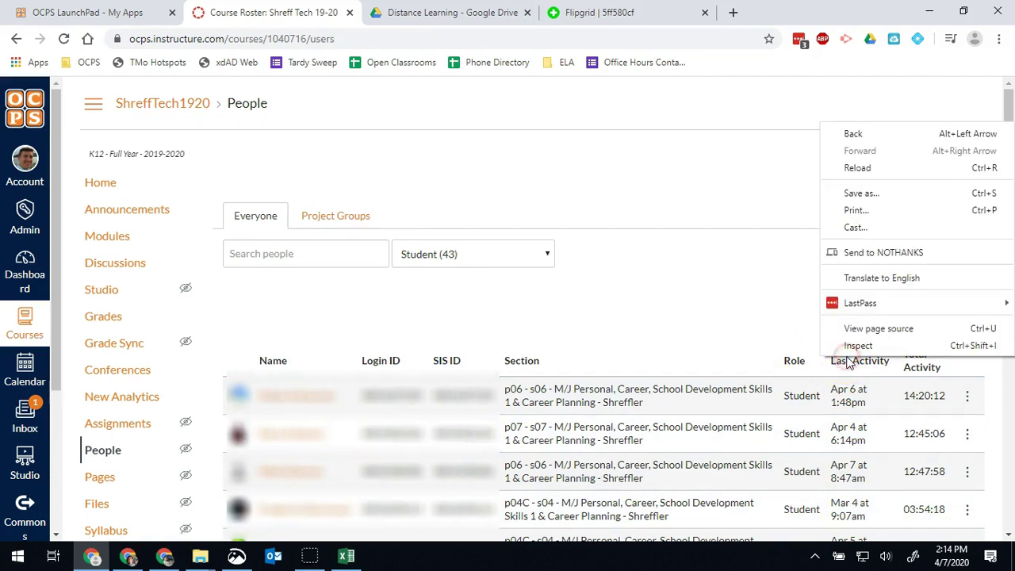
left_click(844, 363)
left_click(843, 360)
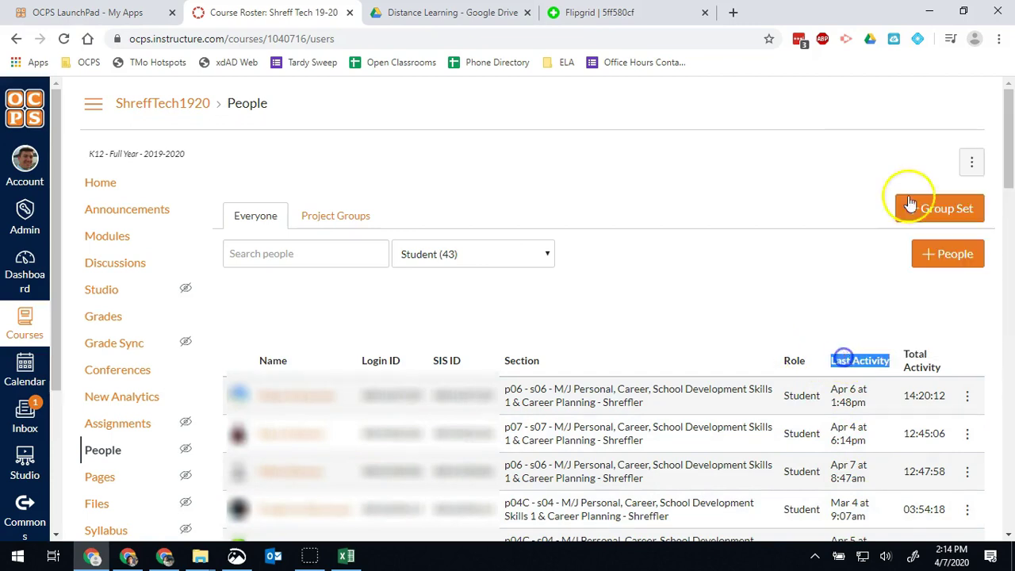
left_click(831, 240)
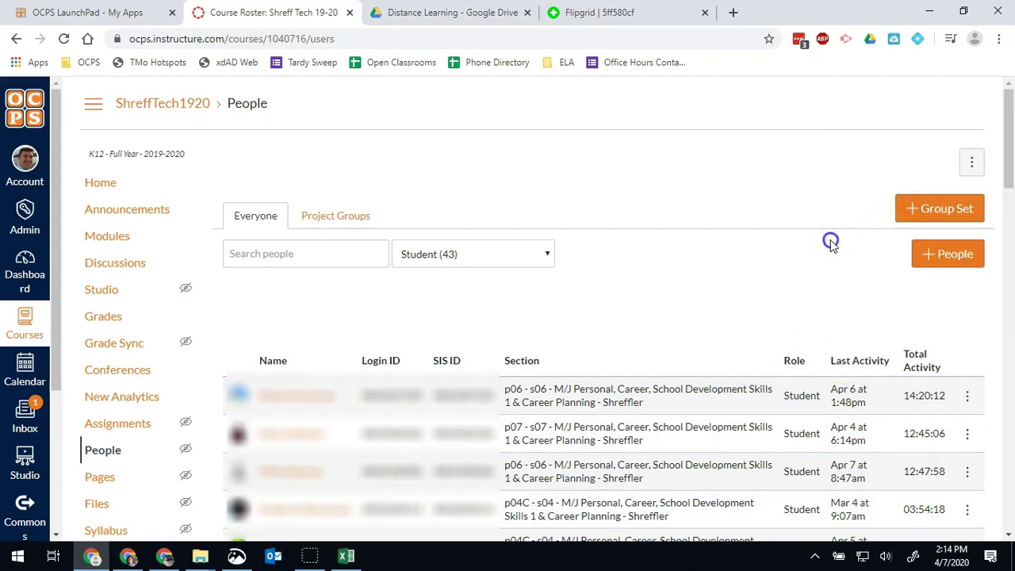
Step: Open the additional options for the People page
left_click(969, 167)
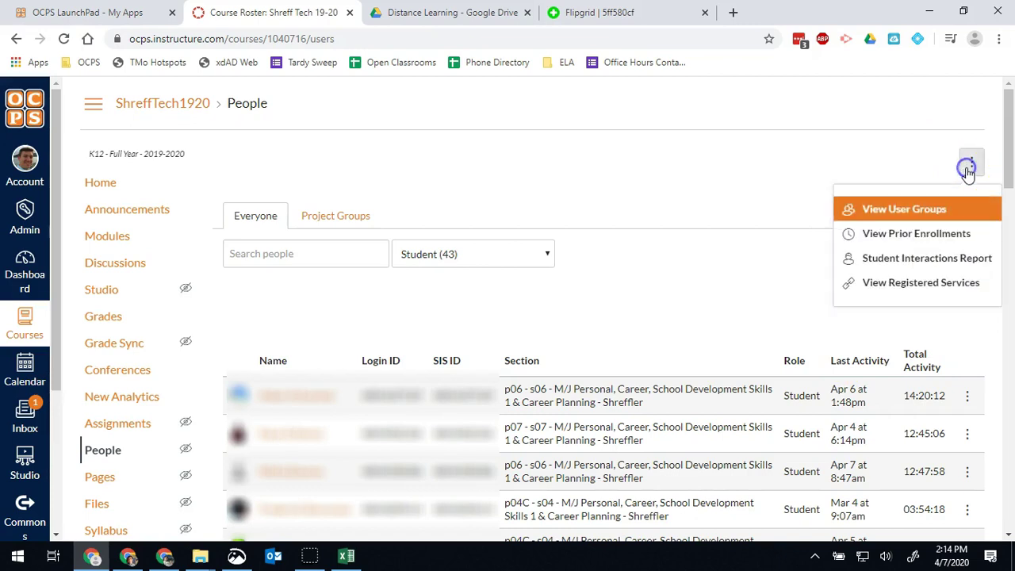
left_click(725, 330)
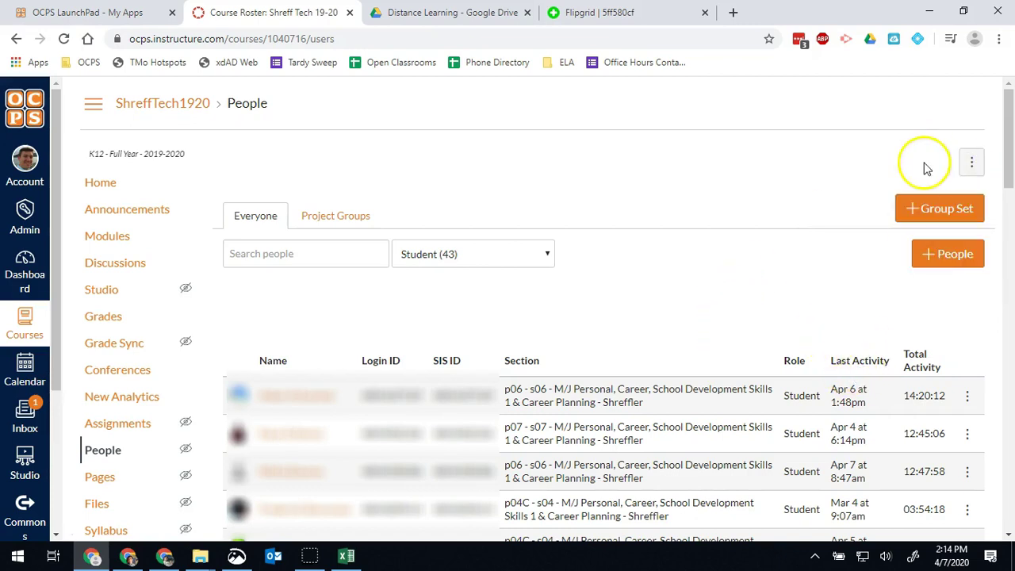
left_click(969, 164)
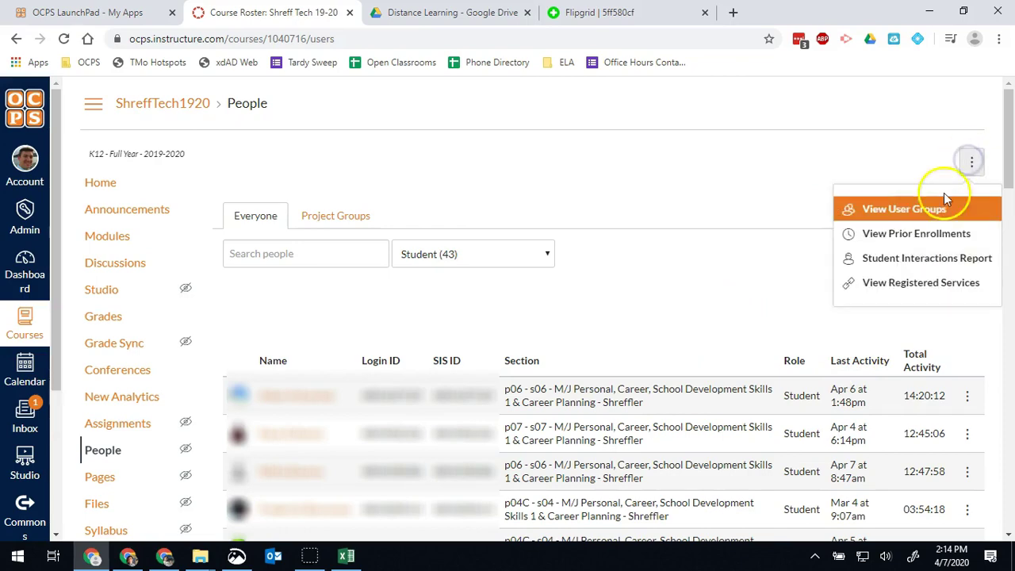